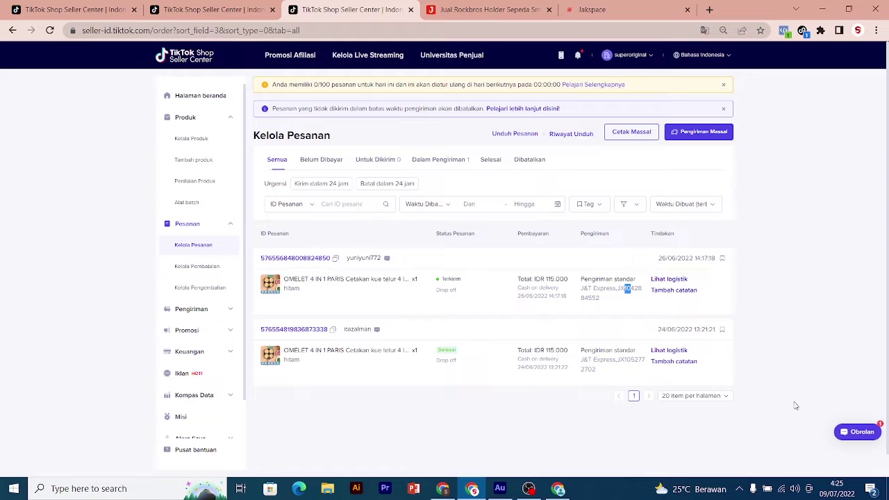
Check the Rockbros holder on Jakmall, then switch to Jakspace and scroll down its home page
left_click(487, 5)
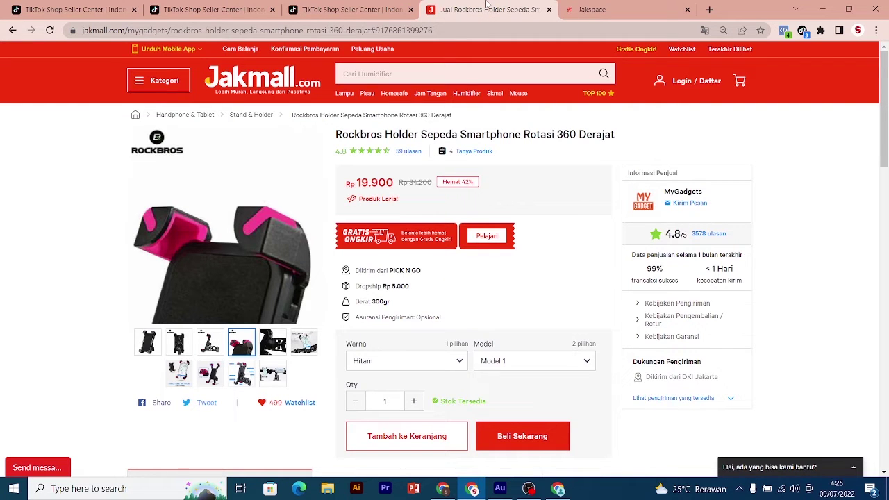
left_click(364, 9)
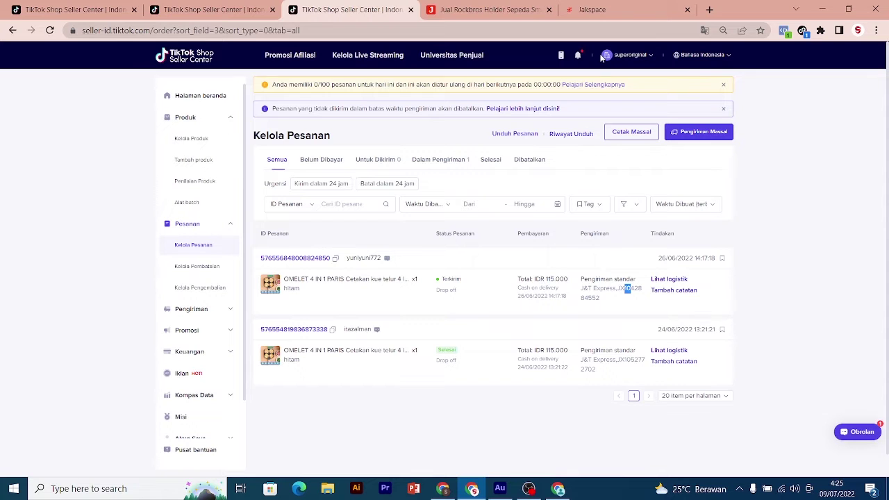
left_click(602, 11)
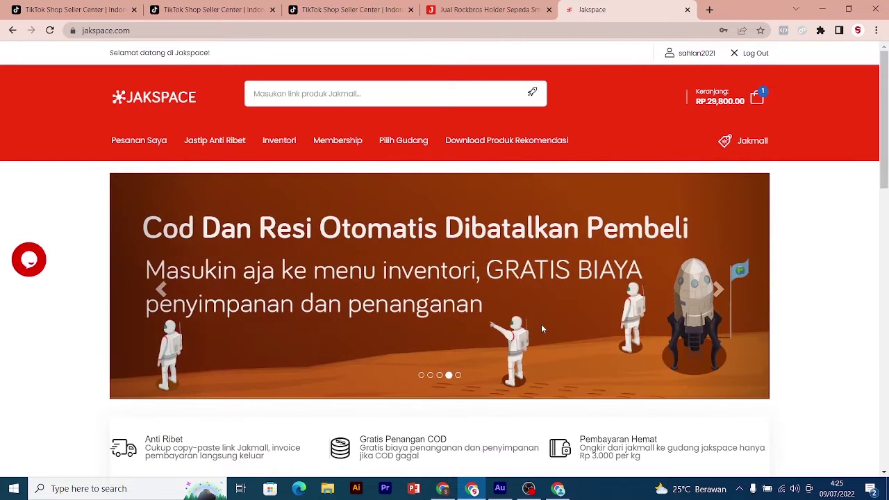
scroll(589, 318, "down", 1)
scroll(591, 318, "down", 8)
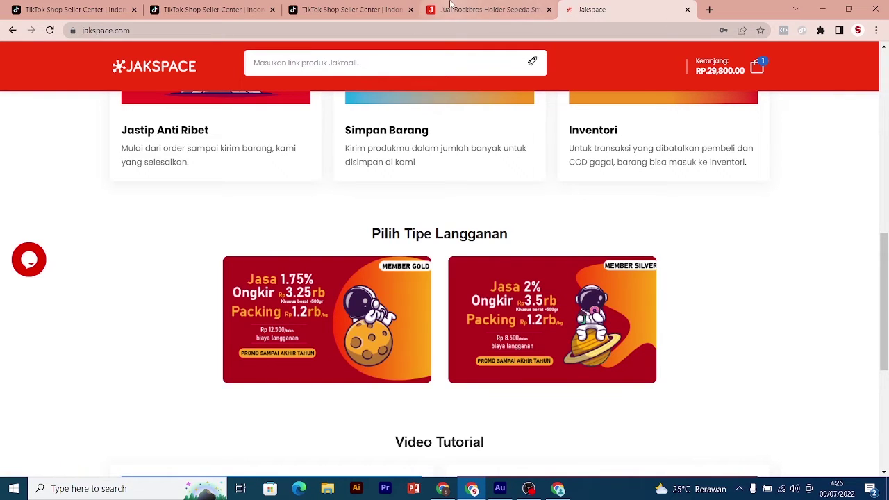
Glance at the Jakmall product page again, then return to the top of the Jakspace home page
left_click(483, 10)
left_click(591, 10)
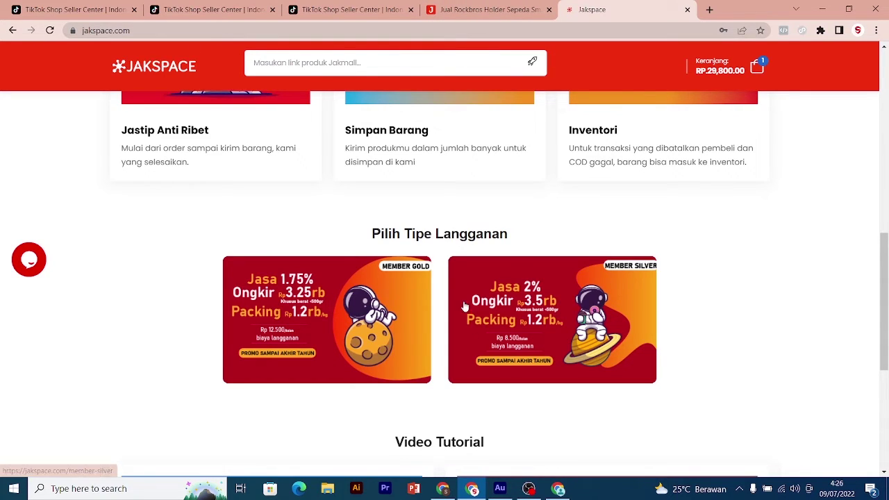
left_click(487, 338)
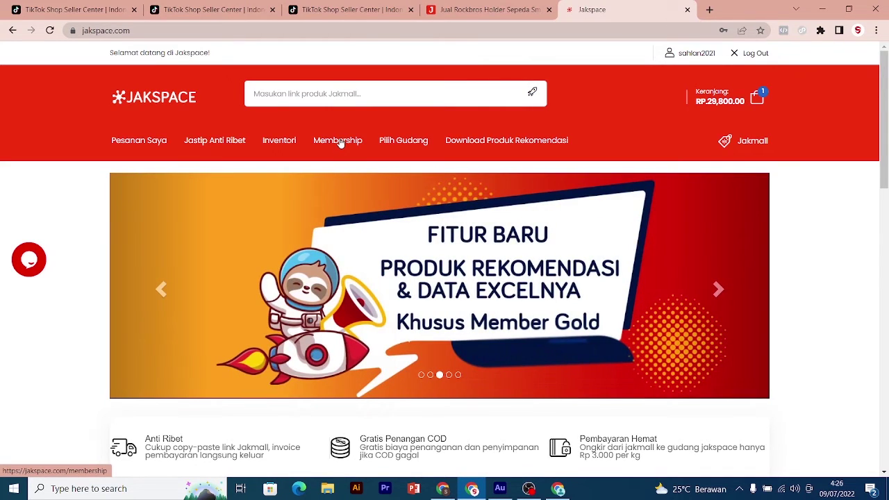
On Transaksi, remove the antenna item and add the Rockbros holder using its copied Jakmall link
left_click(217, 149)
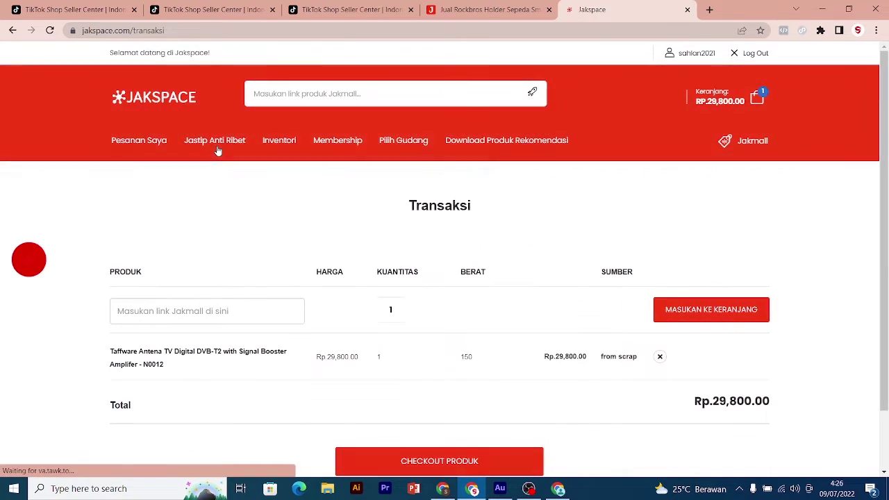
left_click(660, 362)
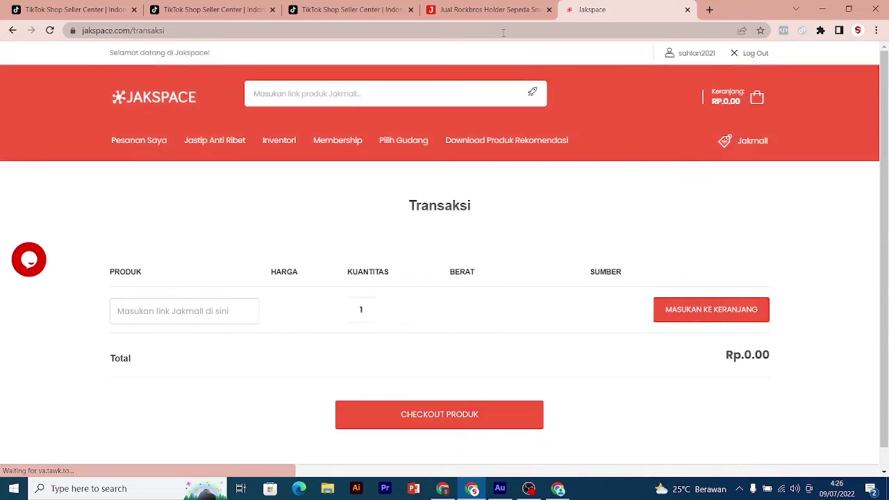
left_click(497, 9)
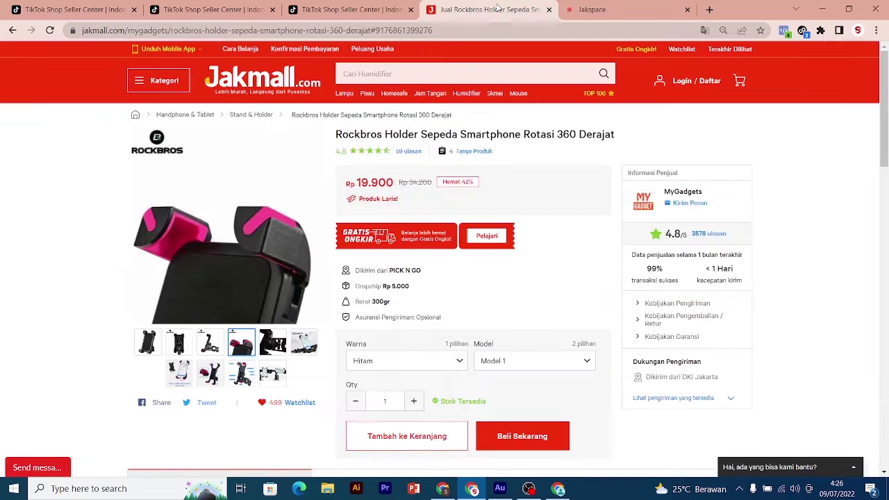
left_click(323, 27)
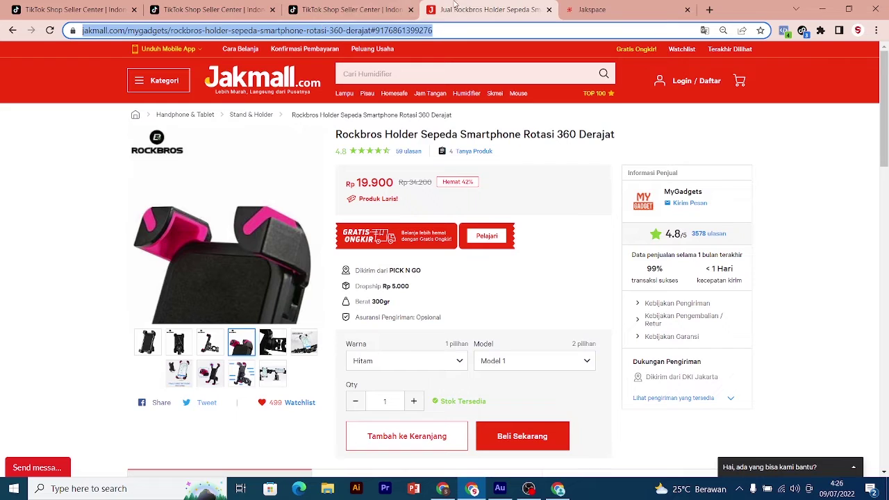
left_click(591, 9)
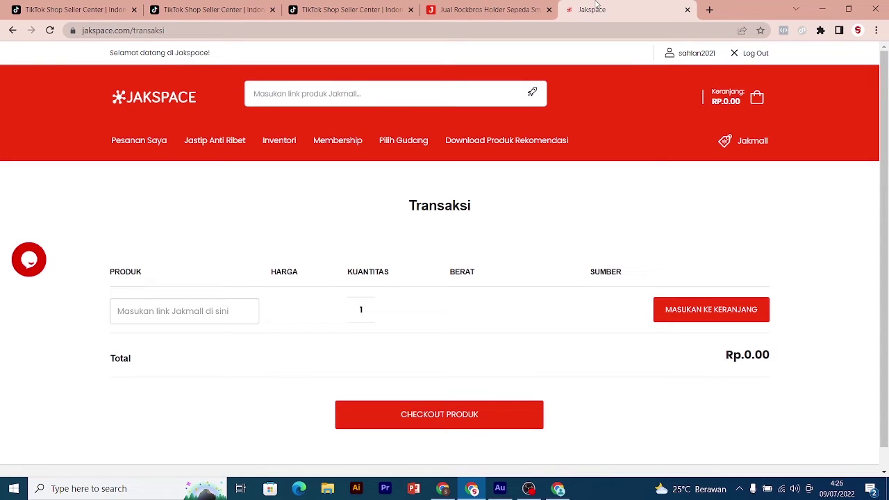
left_click(175, 311)
key("ctrl+v")
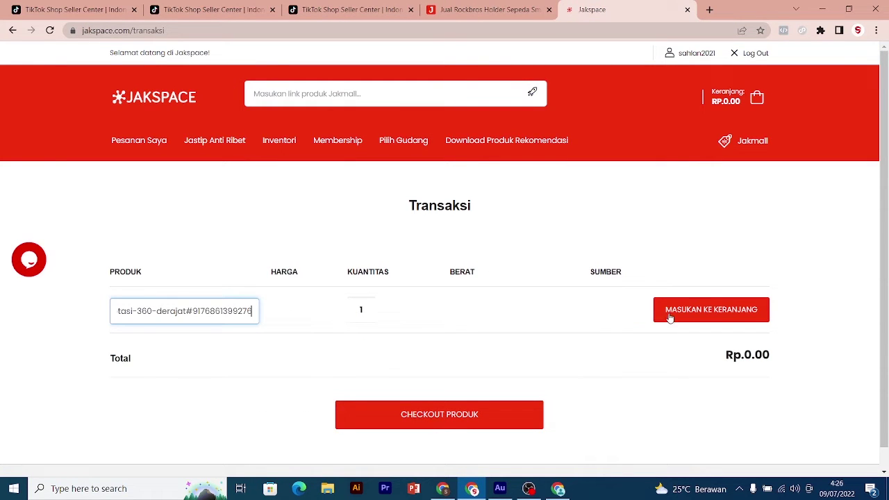
left_click(683, 313)
scroll(532, 338, "down", 1)
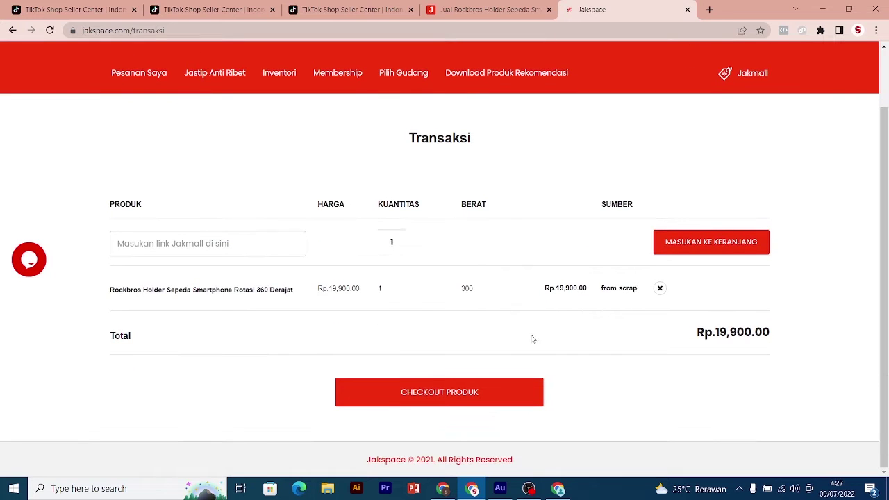
Proceed to checkout and paste the first TikTok order's tracking number into the resi field
left_click(497, 397)
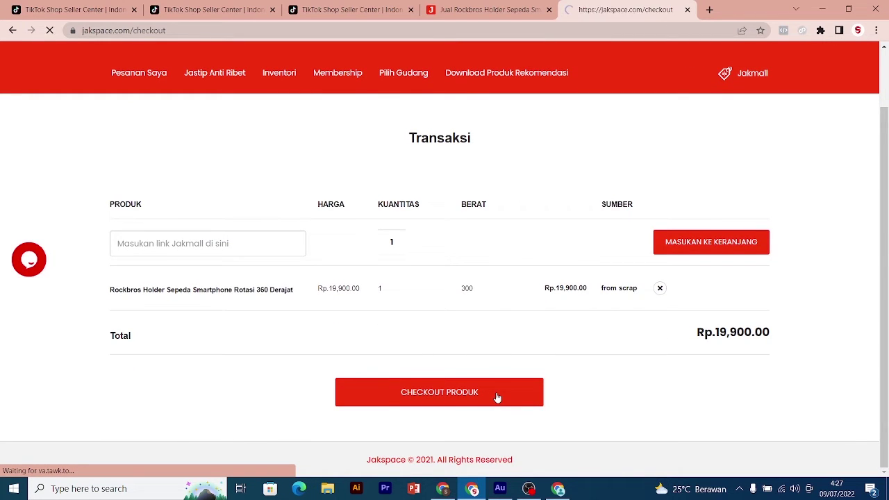
scroll(322, 361, "down", 2)
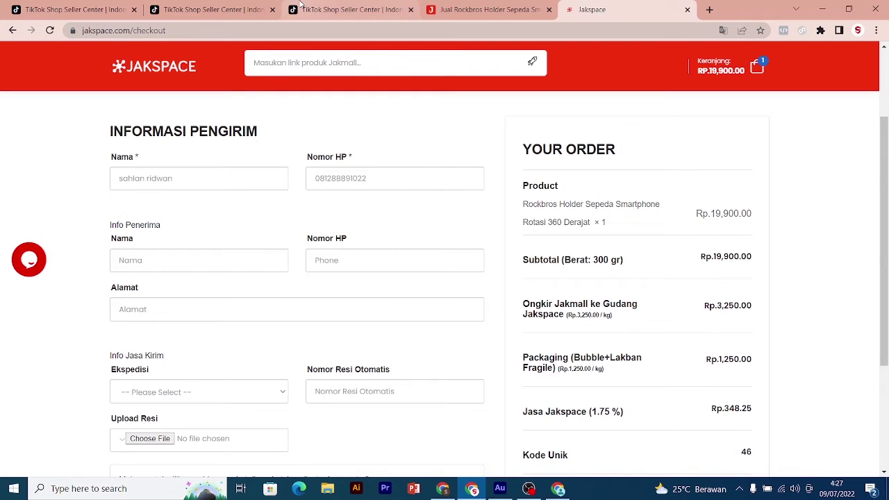
left_click(347, 9)
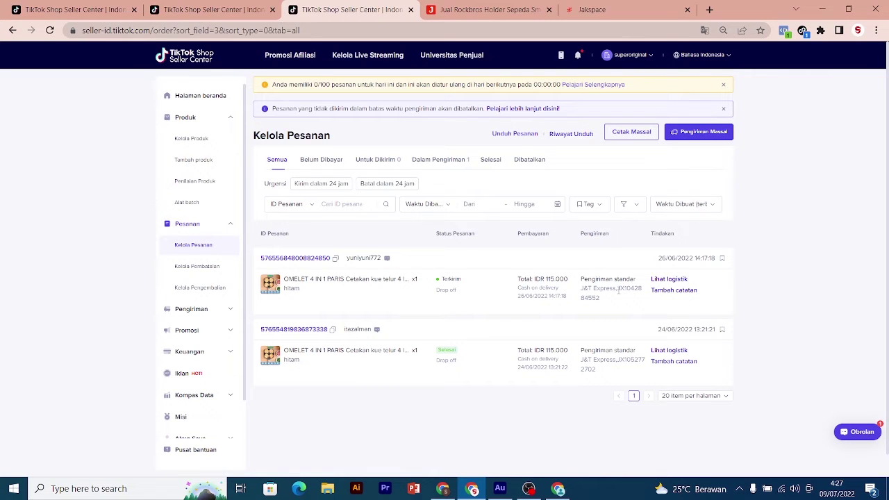
left_click_drag(617, 289, 632, 302)
key("ctrl+c")
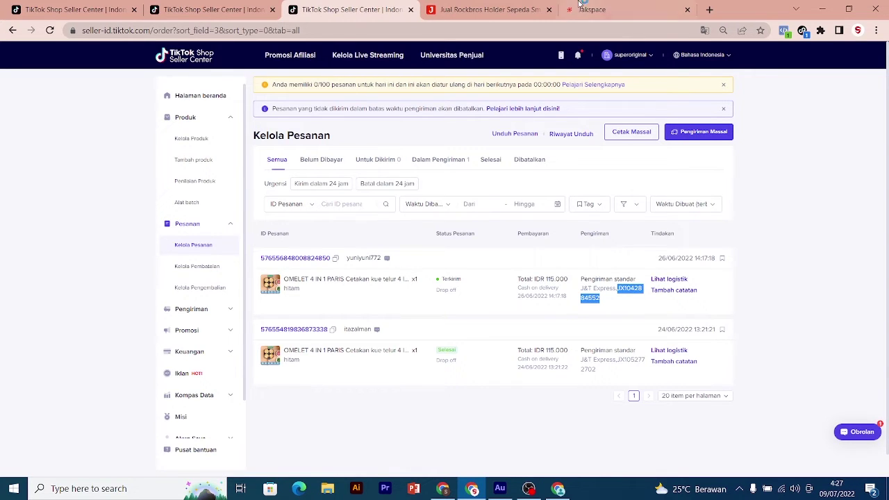
left_click(590, 9)
scroll(278, 294, "down", 1)
left_click(335, 335)
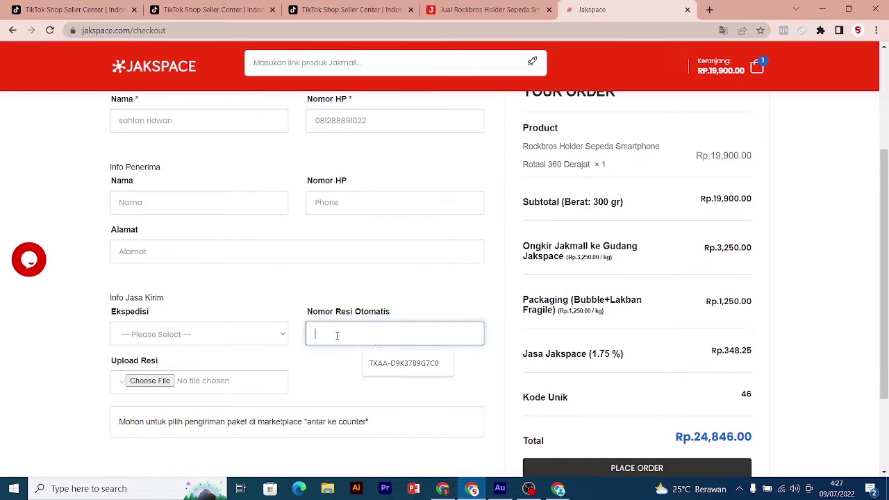
key("ctrl+v")
Choose J&T Express as courier and enter the recipient's address, name and phone number
left_click(253, 332)
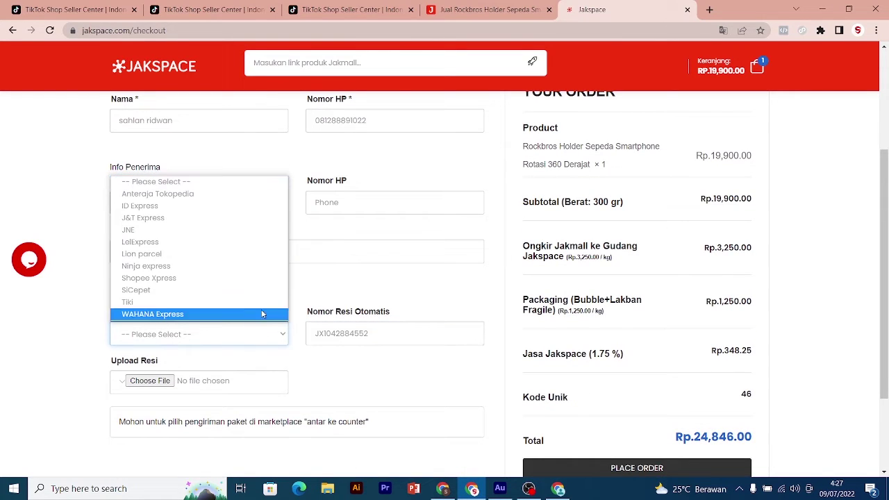
left_click(236, 218)
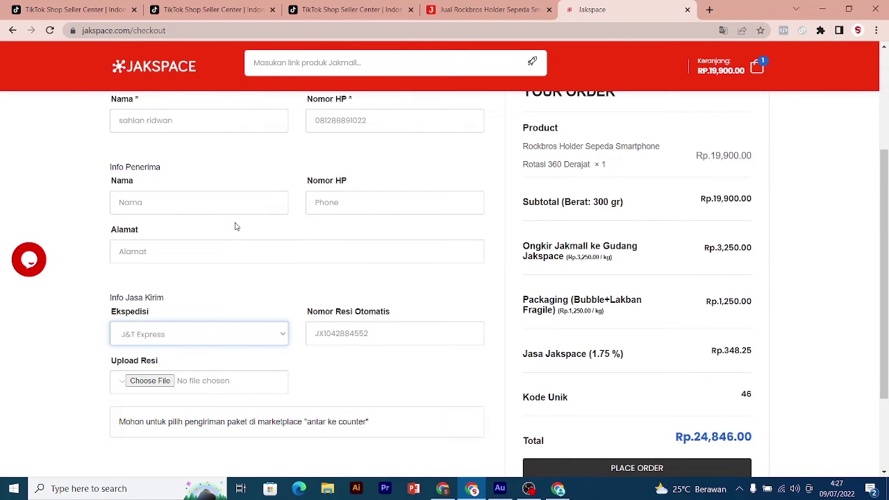
left_click(220, 250)
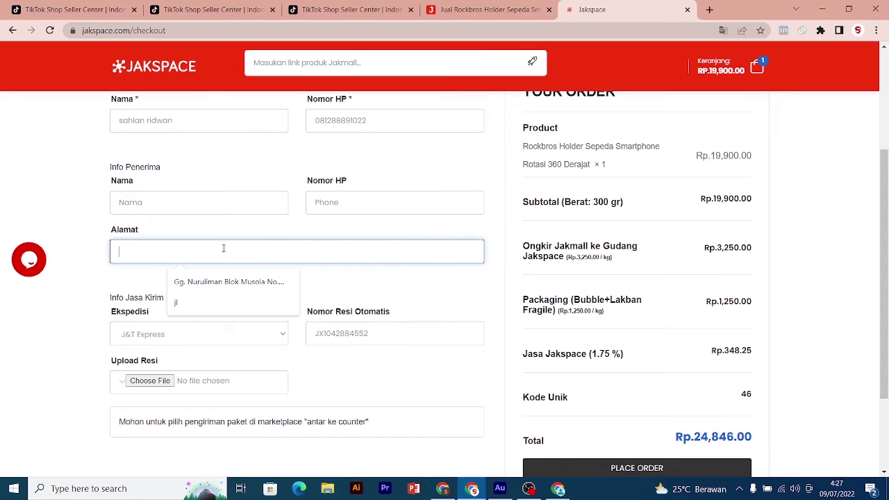
type("j")
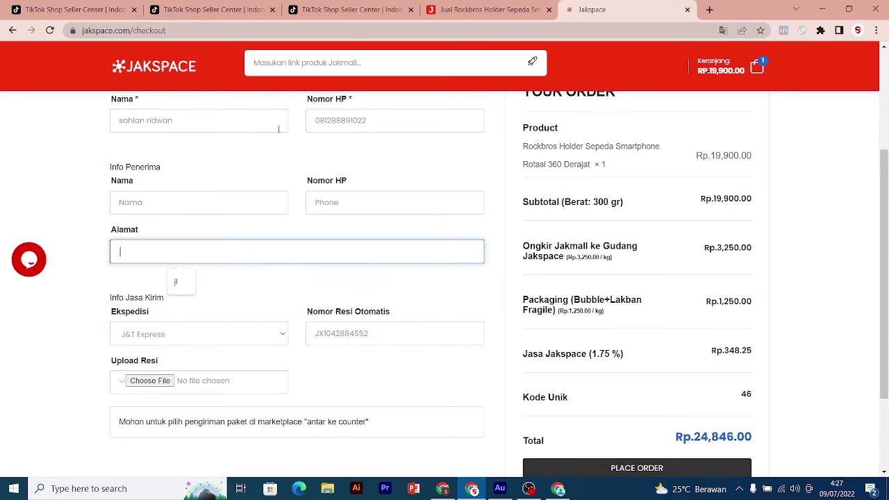
type("l tiktotkto sjakka")
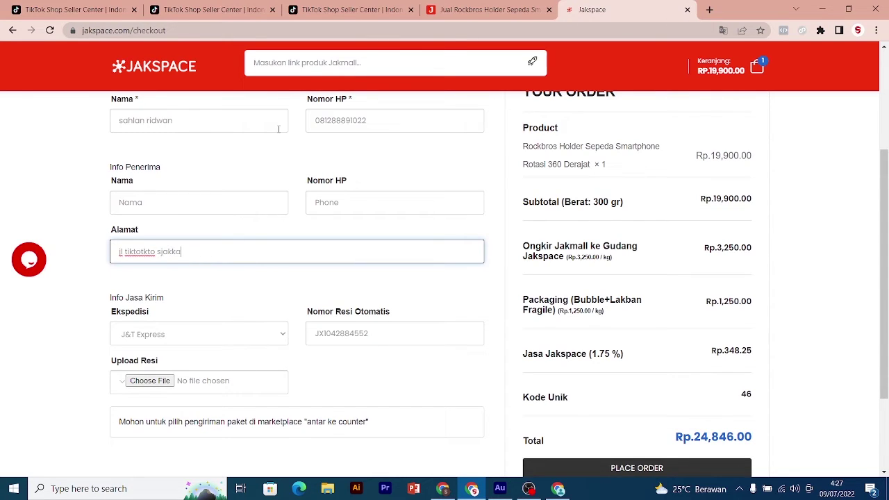
left_click(204, 202)
type("a")
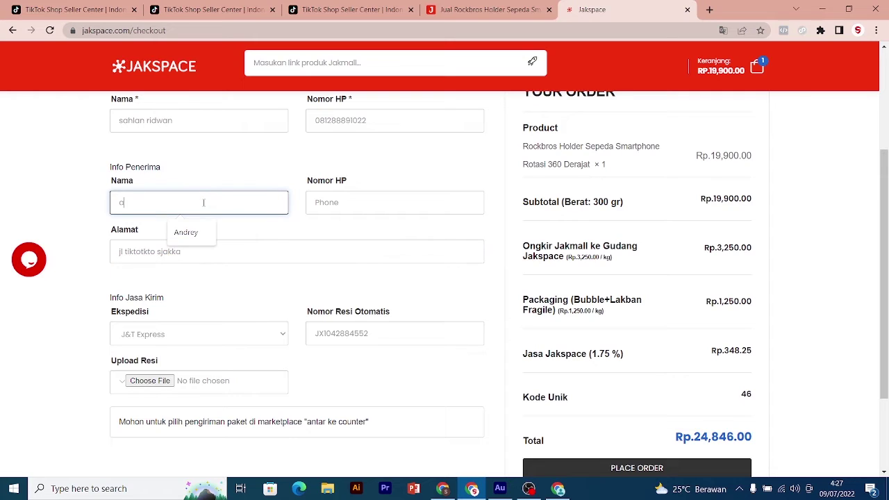
type("bdul")
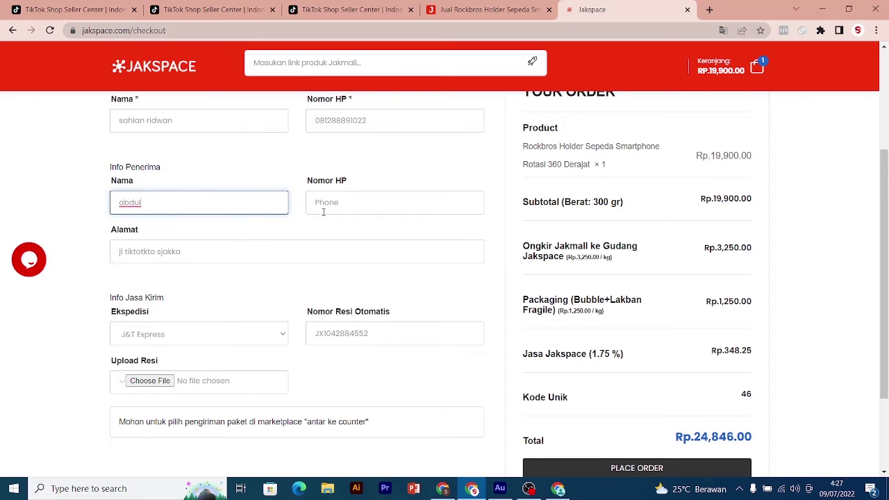
left_click(324, 210)
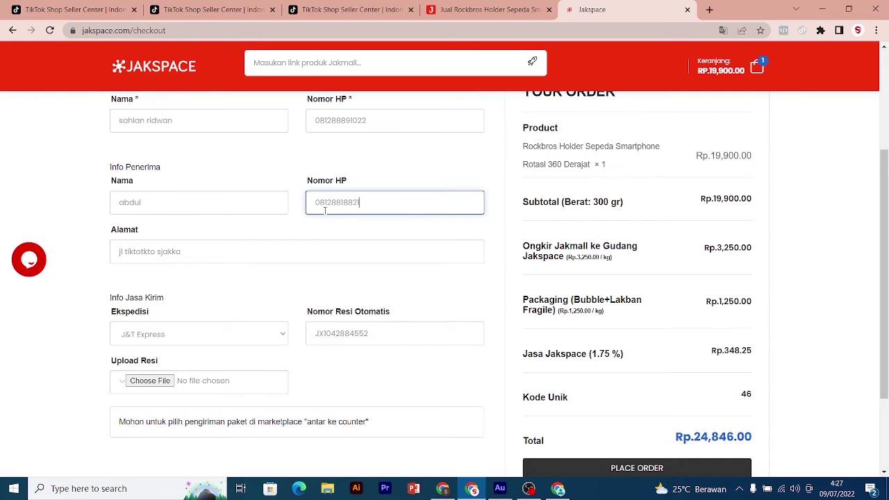
scroll(324, 210, "down", 2)
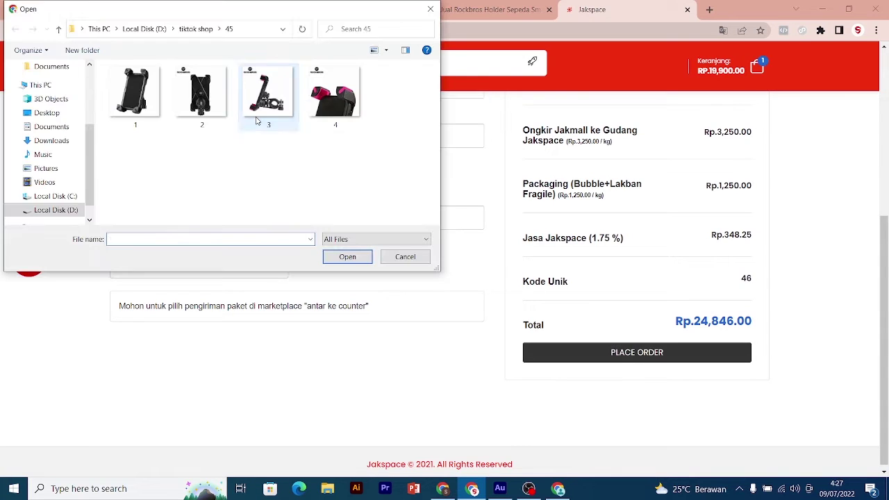
Upload 3.jpg as the shipping receipt and scroll down to the PLACE ORDER button
left_click(264, 105)
left_click(347, 257)
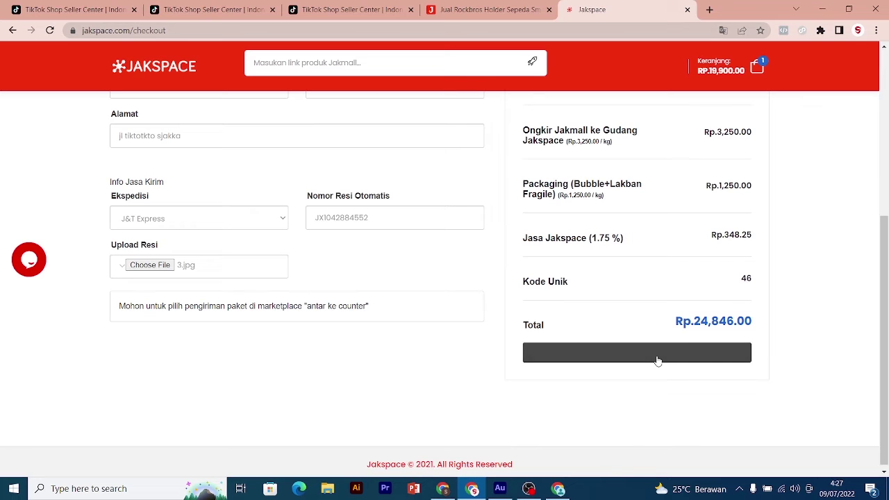
scroll(675, 359, "up", 2)
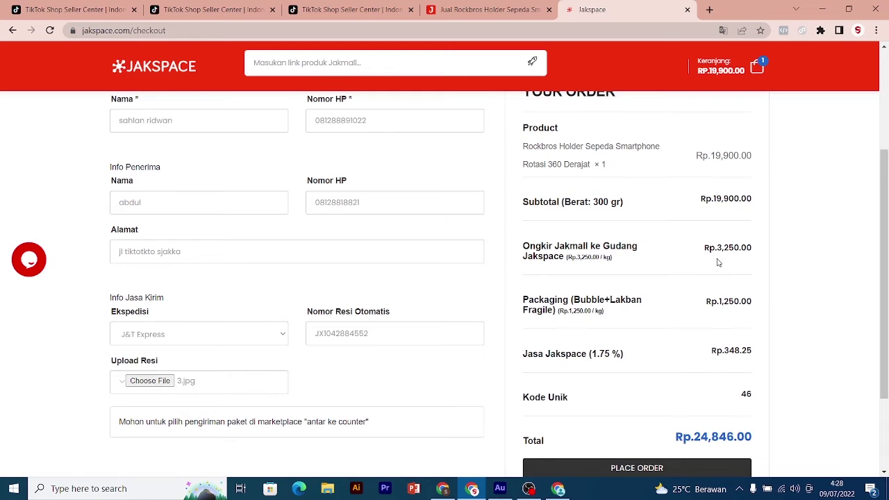
scroll(720, 264, "down", 1)
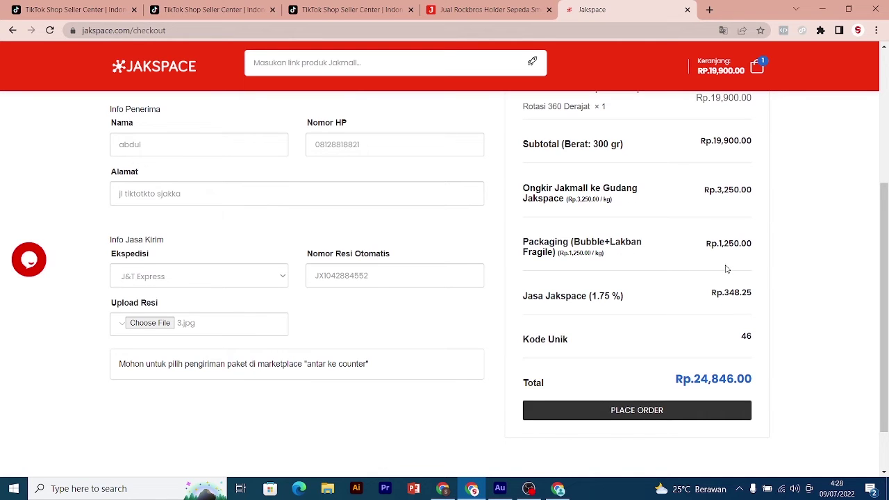
scroll(728, 268, "down", 1)
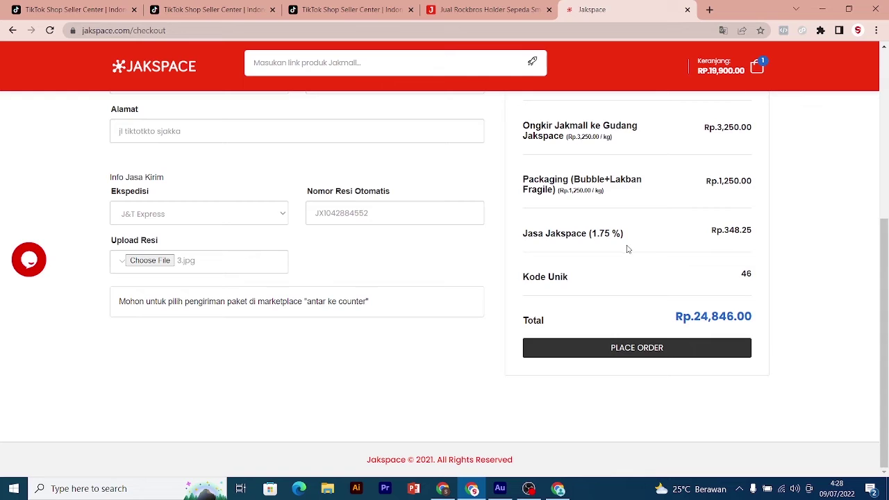
Place the dropship order and select BNI as the payment method
left_click(673, 349)
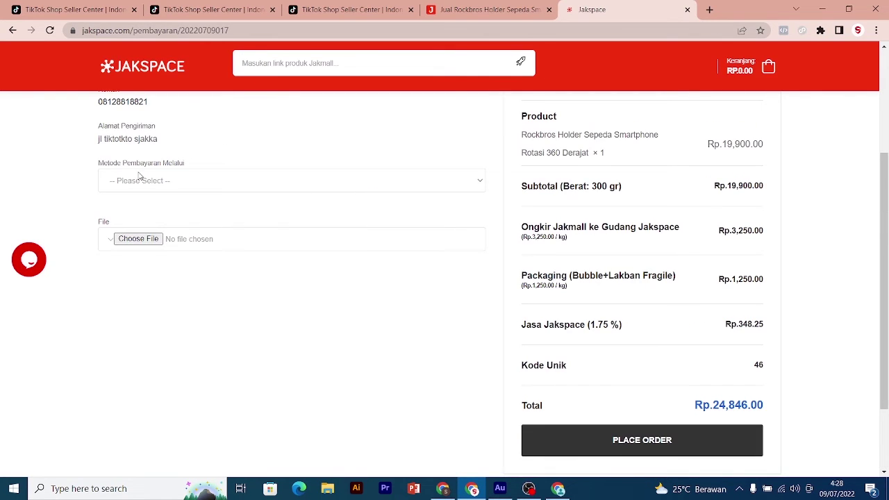
left_click(159, 182)
left_click(159, 182)
left_click(159, 182)
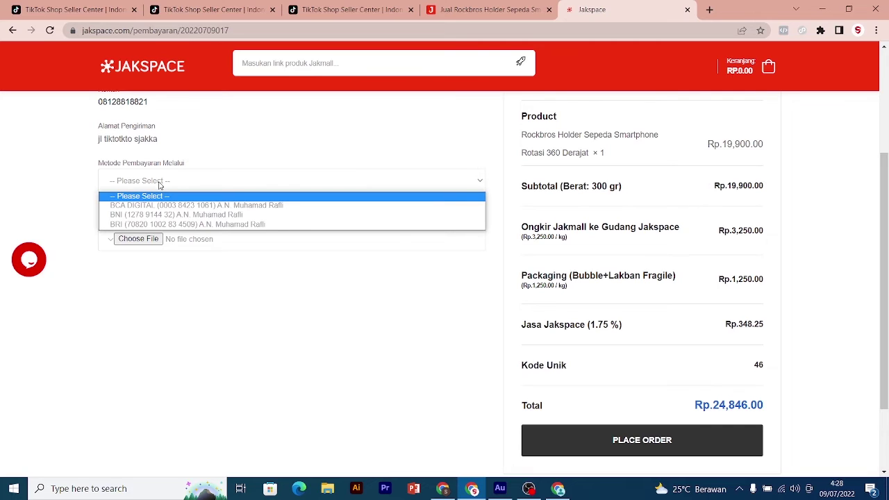
left_click(168, 216)
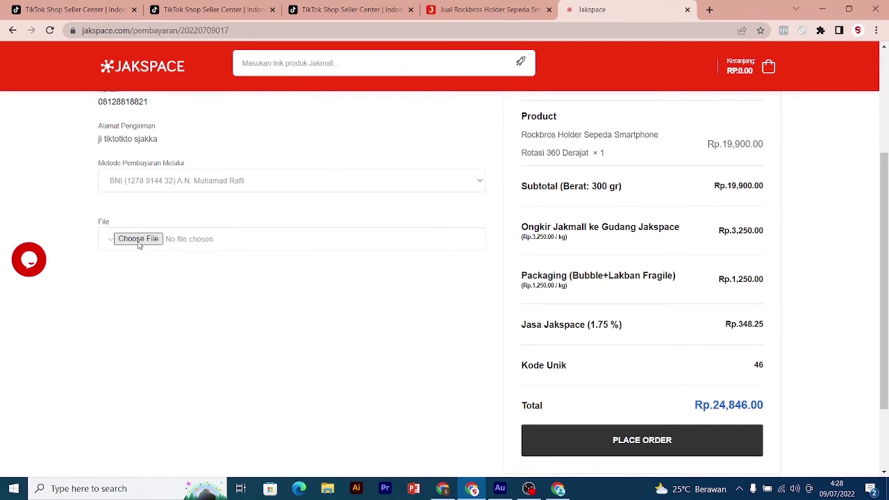
scroll(218, 243, "up", 3)
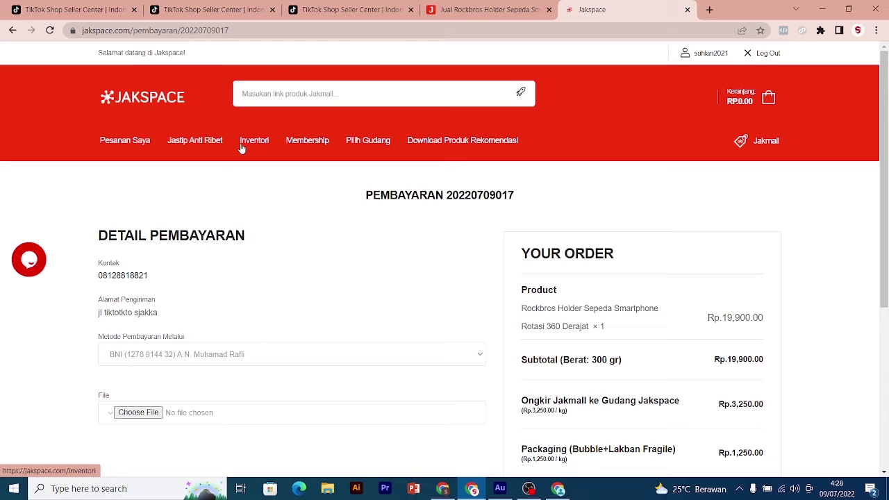
Open Pesanan Saya and view the details of an earlier delivered order
left_click(125, 140)
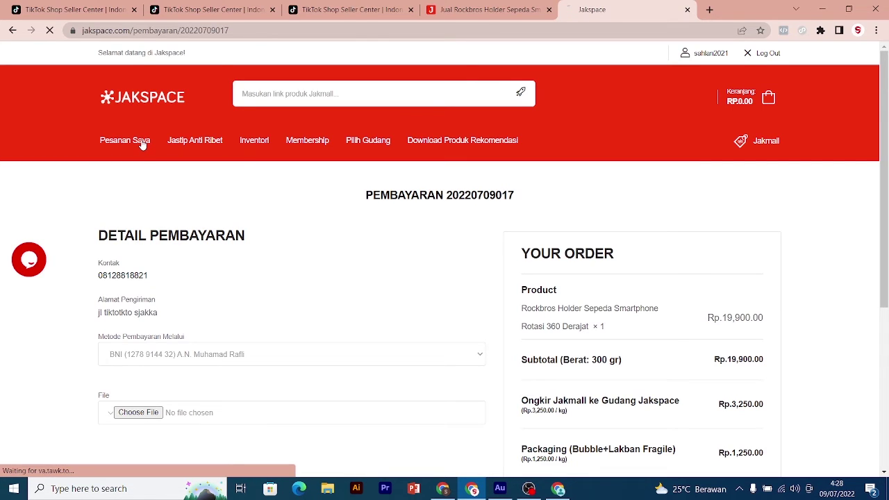
scroll(733, 176, "down", 10)
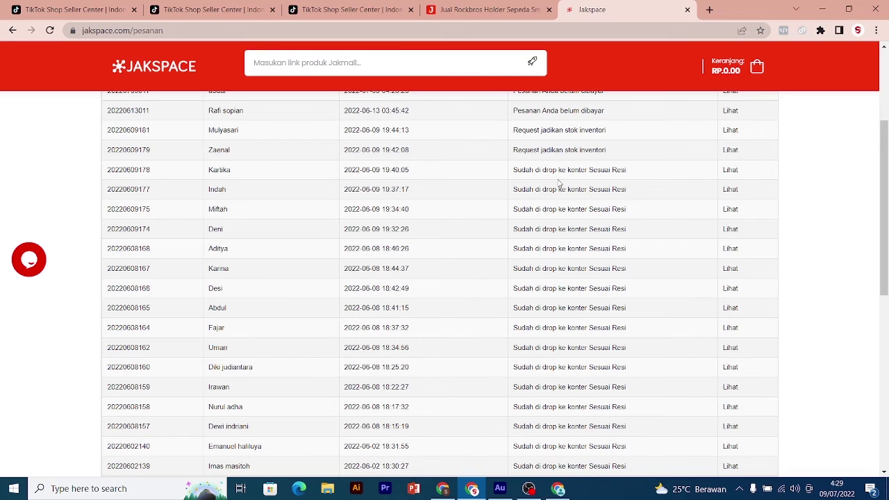
left_click(732, 171)
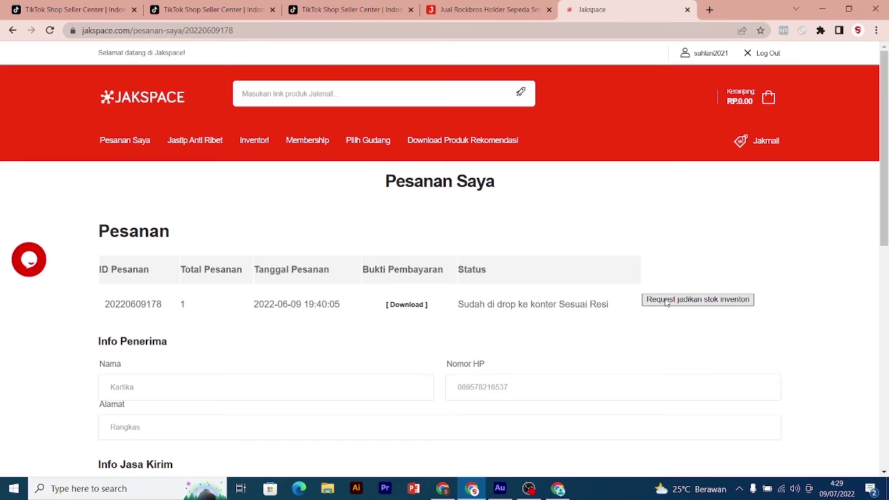
Request turning this order into inventory stock, then open and close the live support chat
left_click(667, 302)
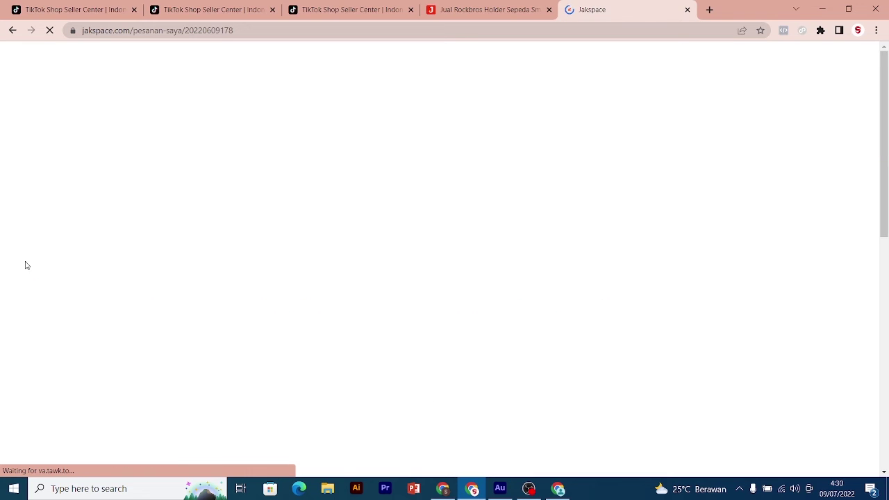
left_click(27, 262)
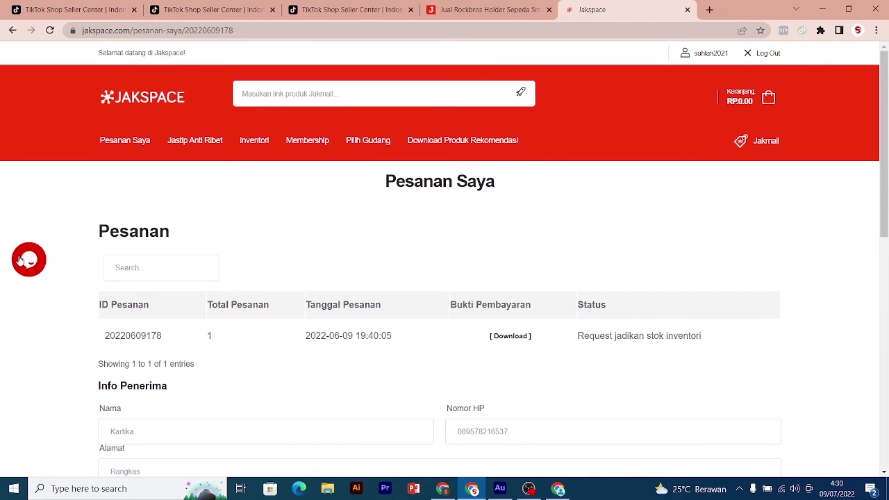
left_click(21, 260)
left_click(20, 261)
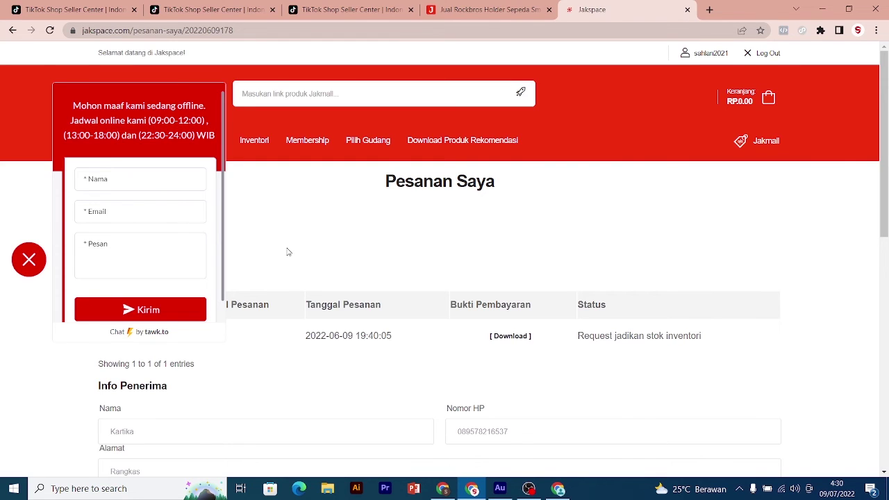
left_click(32, 259)
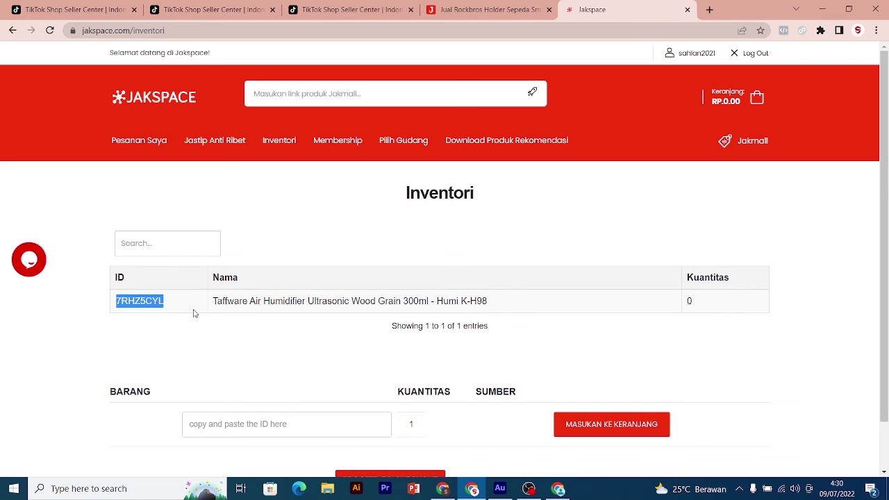
Paste item ID 7RHZ5CYL into the Inventori order row and add it to the cart
left_click(235, 425)
type("7RHZ5CYL")
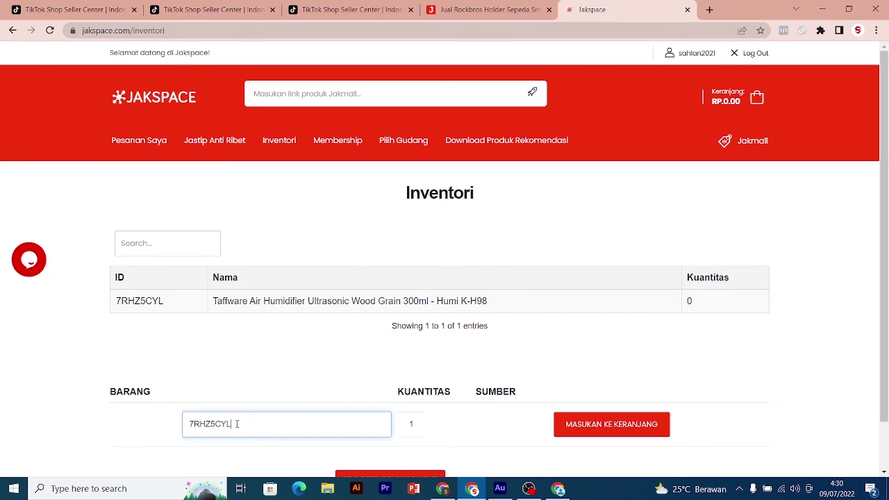
left_click(623, 425)
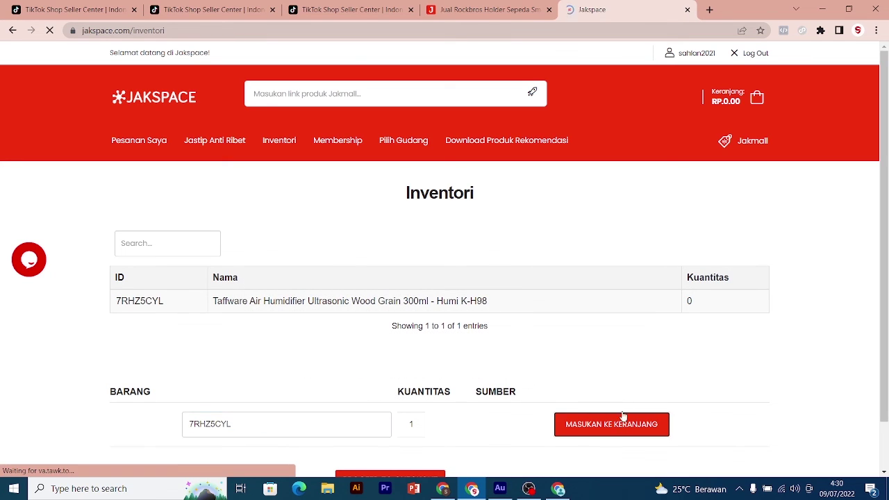